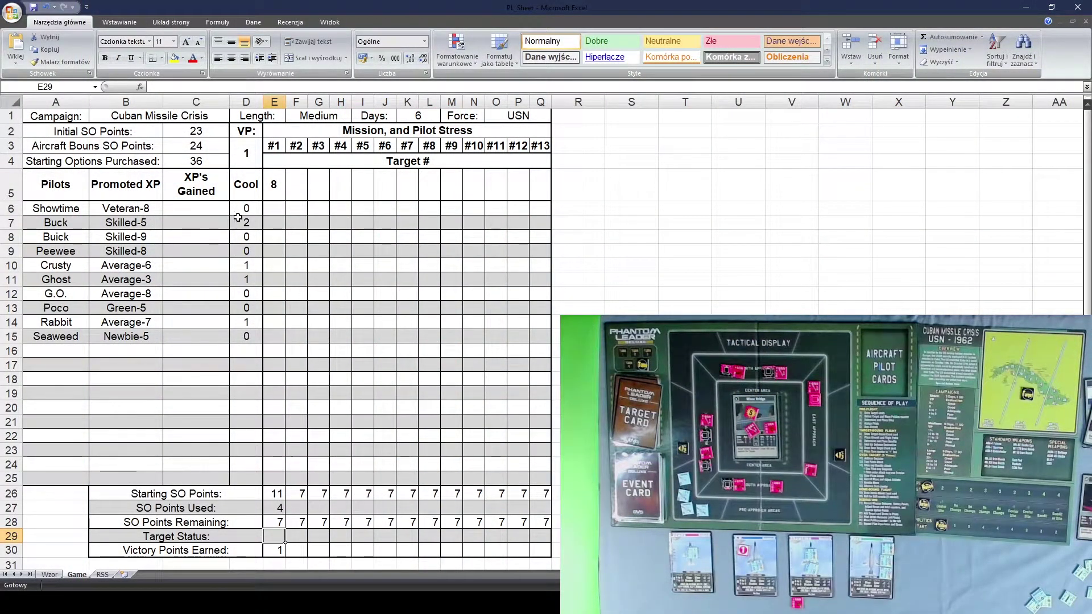
# - Enter D as the target status for mission #1 in E29 and centre it in the cell
pyautogui.click(277, 212)
pyautogui.press('Down')
pyautogui.press('Down')
pyautogui.press('Down')
pyautogui.press('Down')
pyautogui.press('Down')
pyautogui.press('Down')
pyautogui.press('Down')
pyautogui.press('Down')
pyautogui.press('Down')
pyautogui.press('Down')
pyautogui.press('Down')
pyautogui.press('Down')
pyautogui.press('Down')
pyautogui.press('Down')
pyautogui.press('Down')
pyautogui.press('Down')
pyautogui.press('Down')
pyautogui.press('Down')
pyautogui.press('Down')
pyautogui.press('Down')
pyautogui.press('Down')
pyautogui.press('Down')
pyautogui.press('Down')
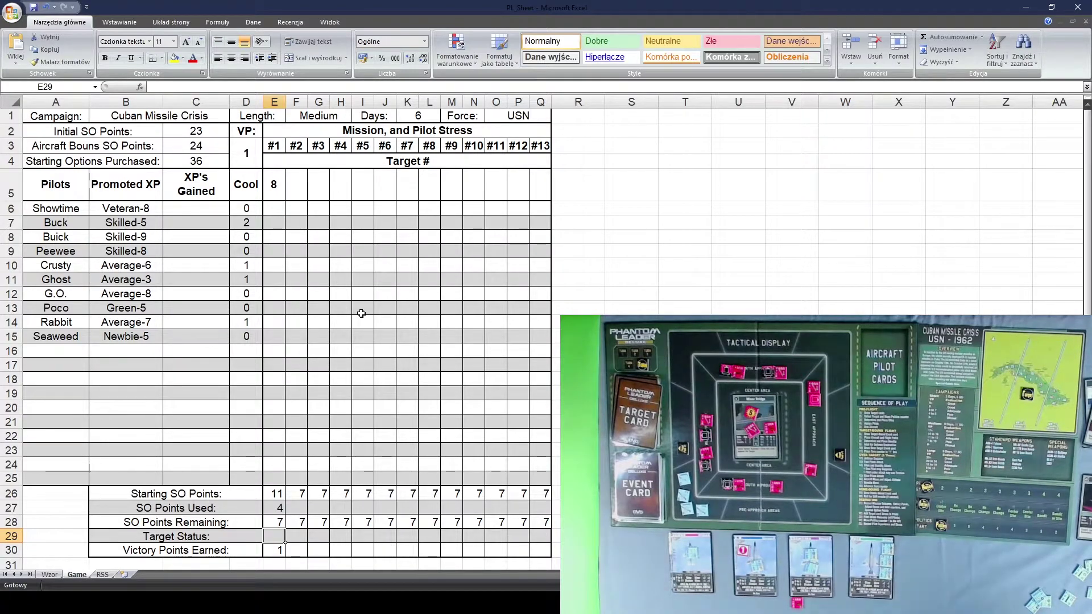
pyautogui.write('D')
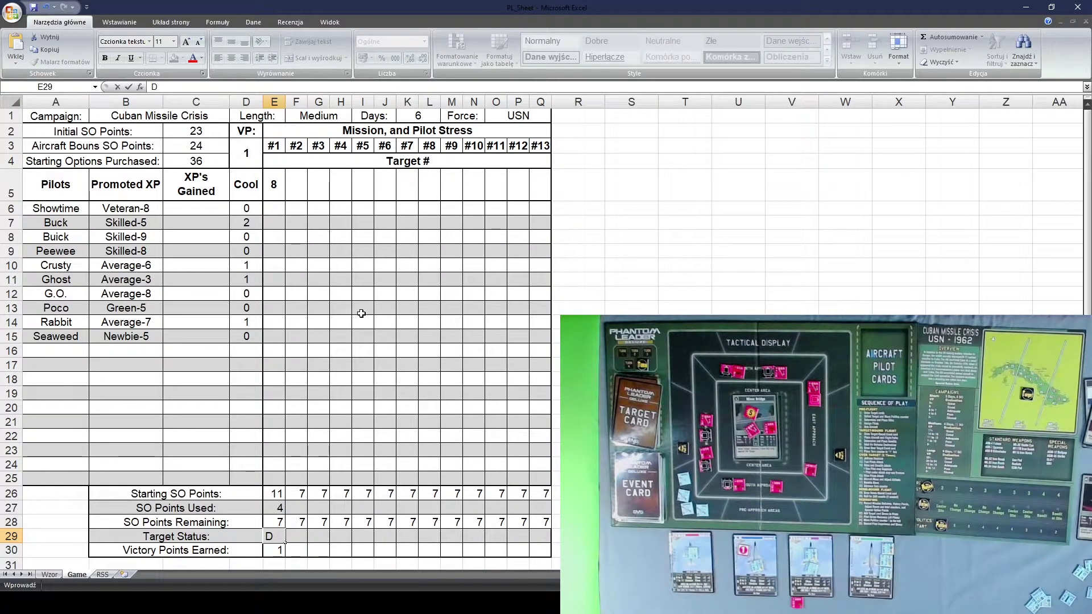
pyautogui.press('Return')
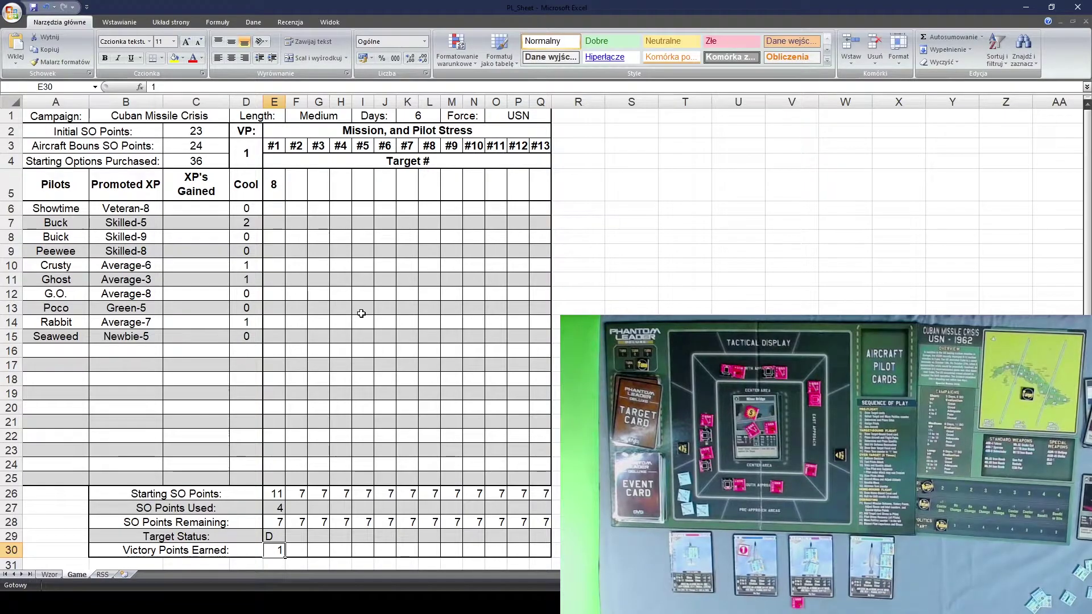
pyautogui.press('Up')
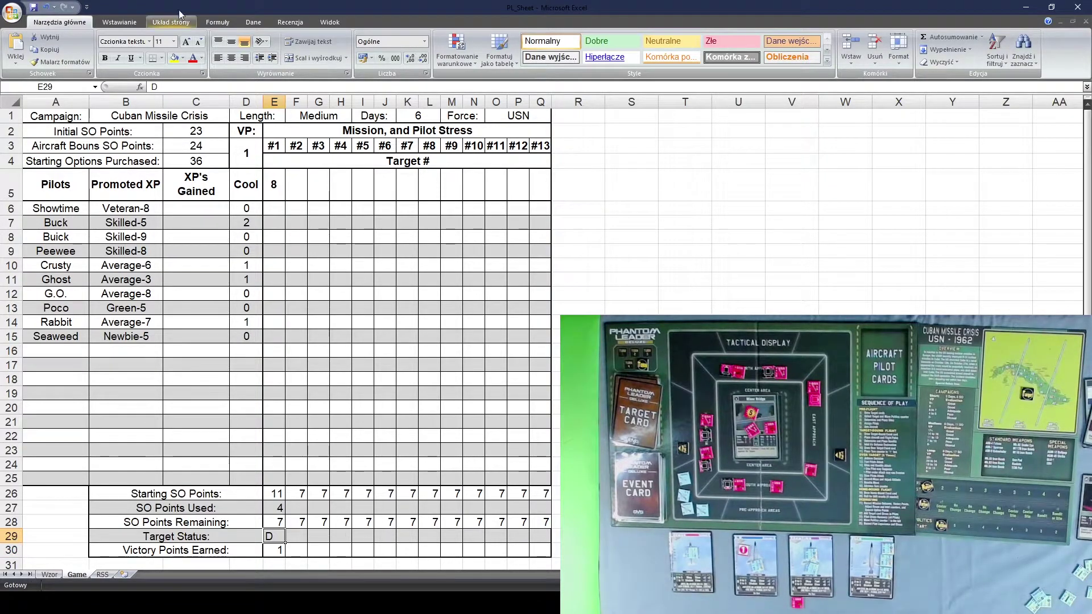
pyautogui.click(231, 58)
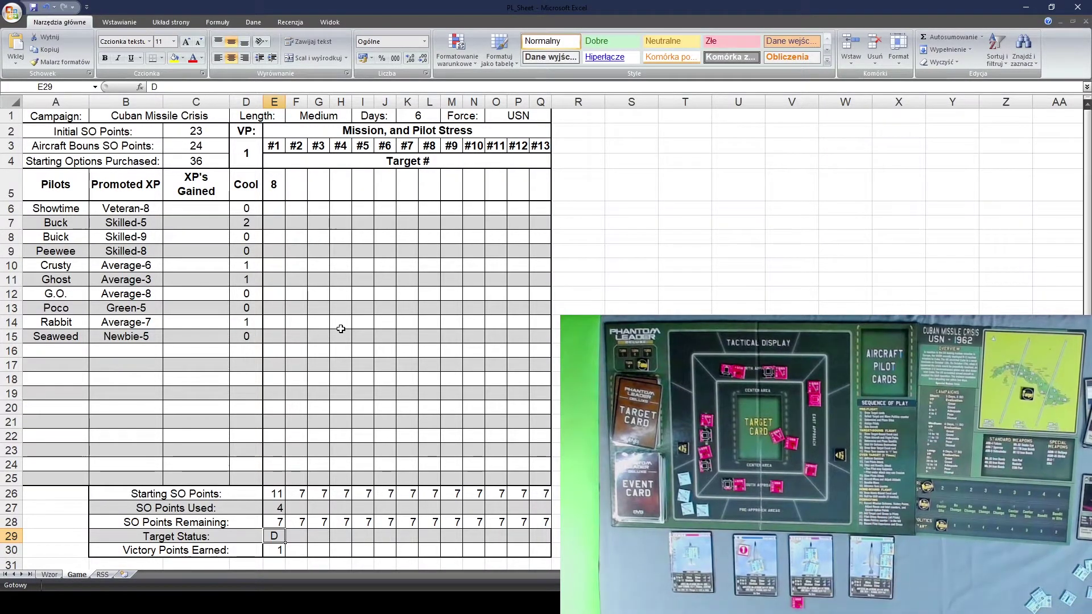
# - Set the victory points earned for mission #1 in E30 to 2
pyautogui.press('Down')
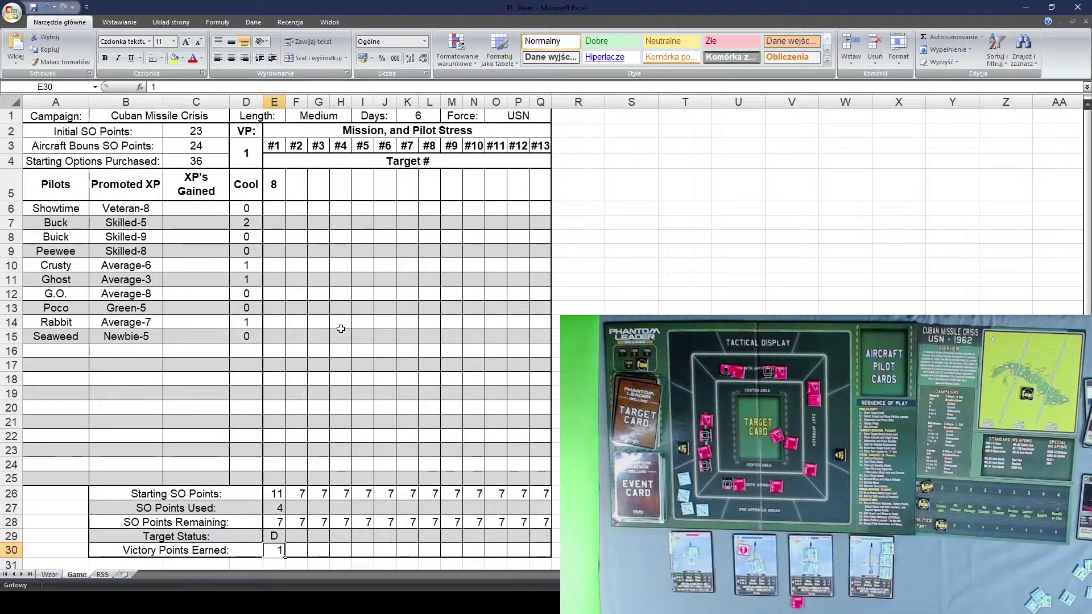
pyautogui.write('2')
pyautogui.press('Up')
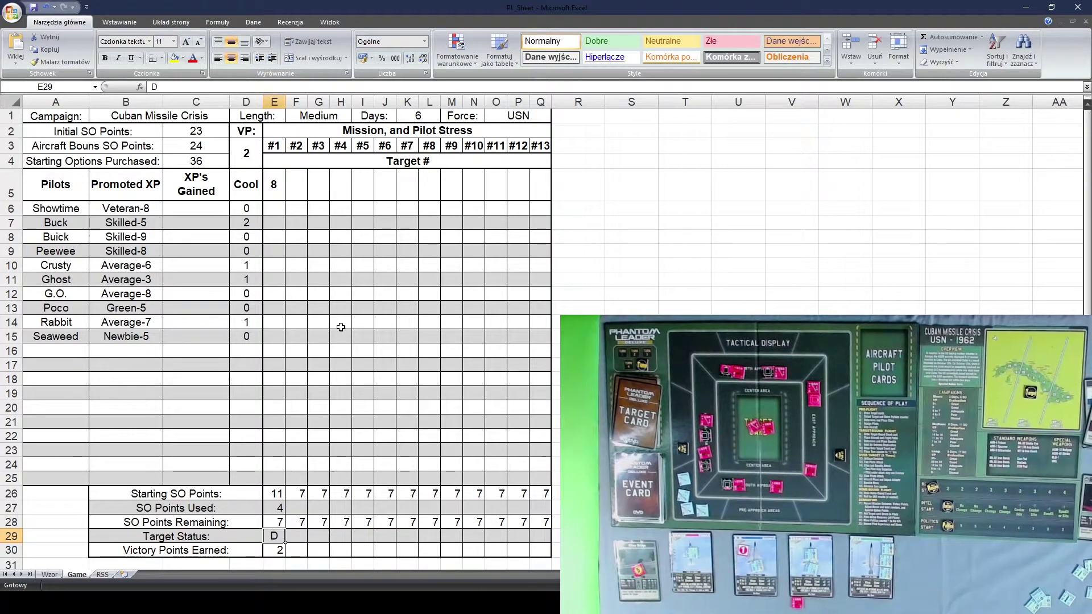
# - Record a mission #1 stress of 2 for the pilots Showtime (E6) and Peewee (E9)
pyautogui.press('Up')
pyautogui.press('Up')
pyautogui.press('Left')
pyautogui.press('Up')
pyautogui.press('Up')
pyautogui.press('Left')
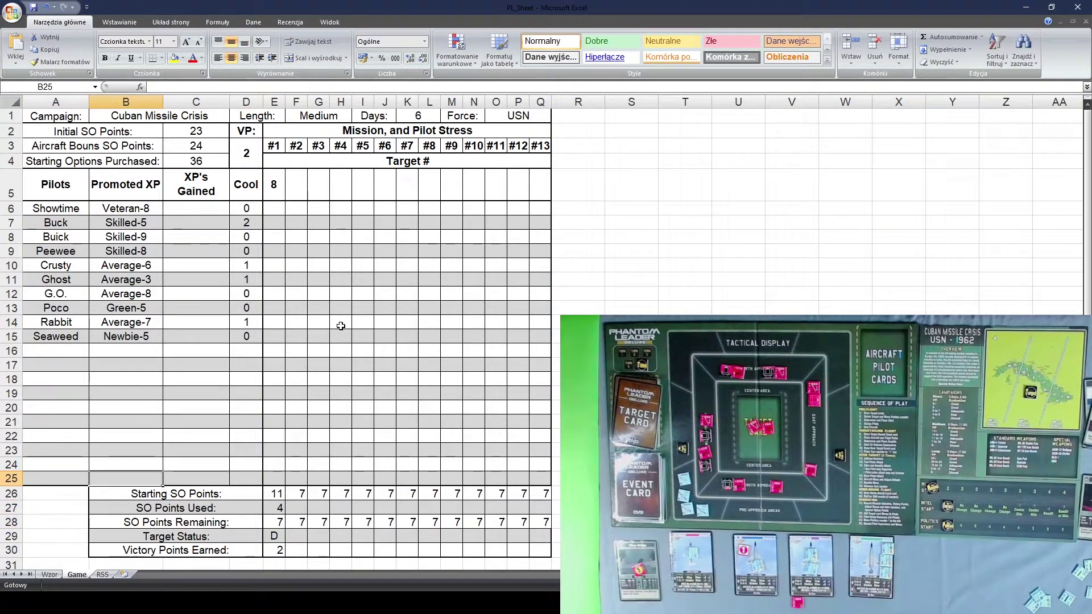
pyautogui.press('Right')
pyautogui.press('Right')
pyautogui.press('Right')
pyautogui.press('Up')
pyautogui.press('Up')
pyautogui.press('Up')
pyautogui.press('Up')
pyautogui.press('Up')
pyautogui.press('Up')
pyautogui.press('Up')
pyautogui.press('Up')
pyautogui.press('Up')
pyautogui.press('Up')
pyautogui.press('Up')
pyautogui.press('Right')
pyautogui.press('Up')
pyautogui.press('Up')
pyautogui.press('Up')
pyautogui.press('Up')
pyautogui.press('Up')
pyautogui.press('Up')
pyautogui.press('Up')
pyautogui.press('Up')
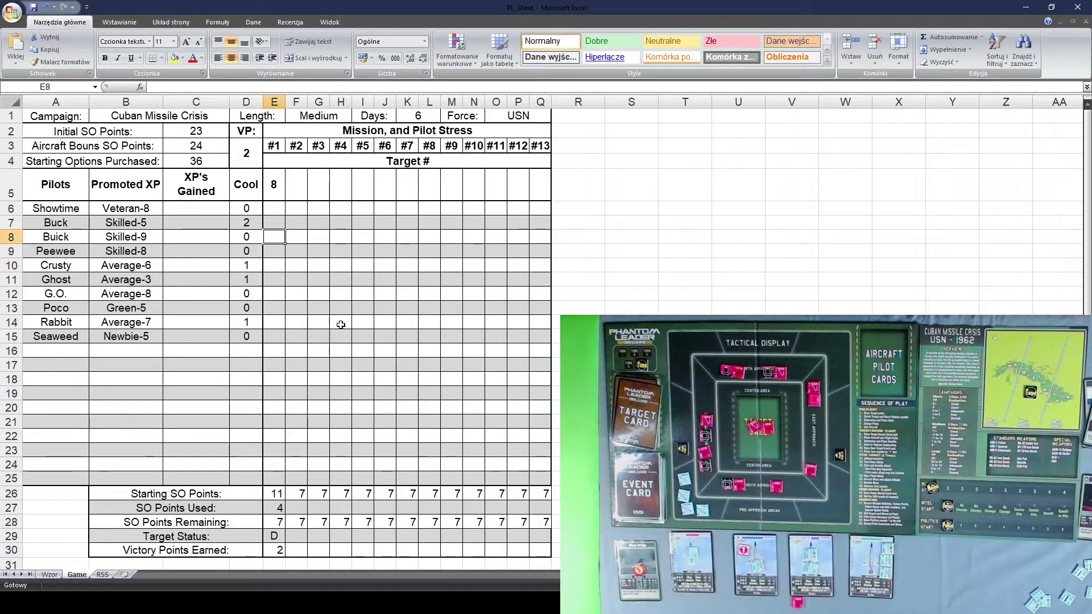
pyautogui.write('2')
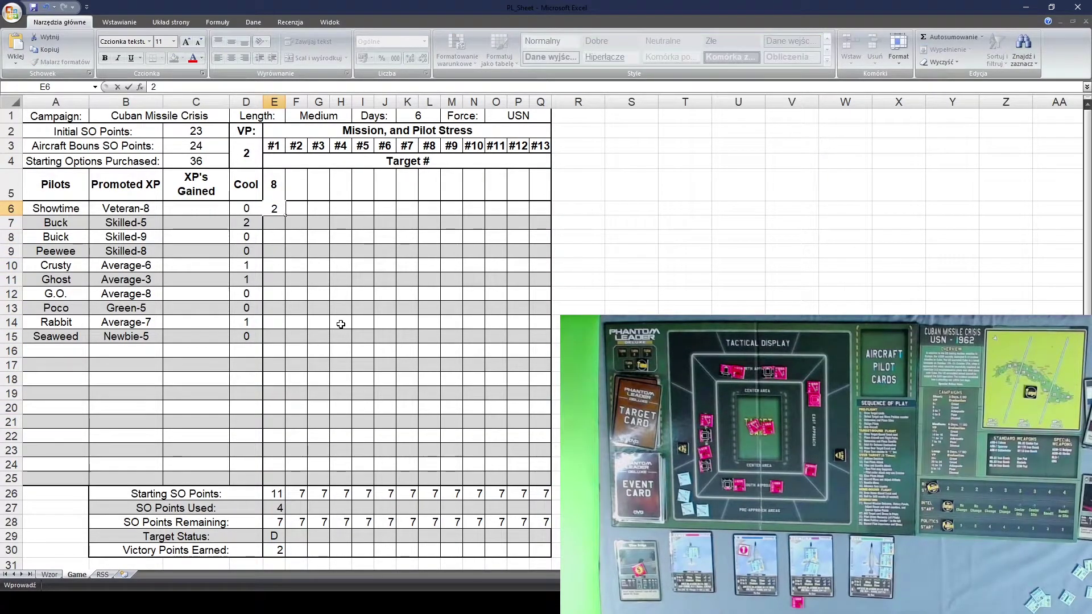
pyautogui.press('Return')
pyautogui.press('Down')
pyautogui.press('Down')
pyautogui.write('2')
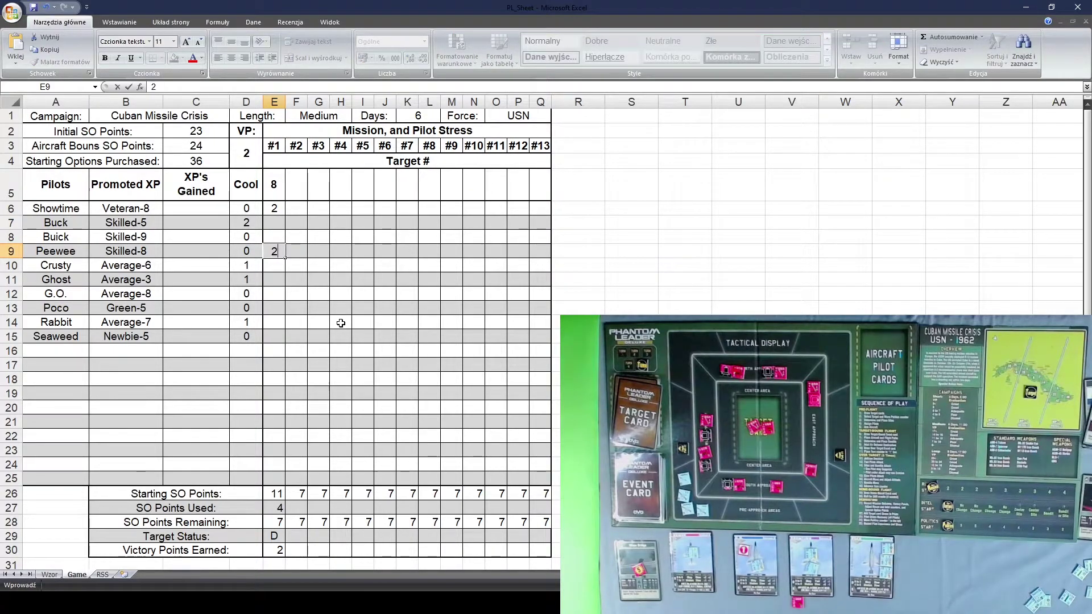
pyautogui.press('Return')
# - Record mission #1 stress of 3 for G.O. in E12 and 2 for Poco in E13
pyautogui.press('Down')
pyautogui.press('Down')
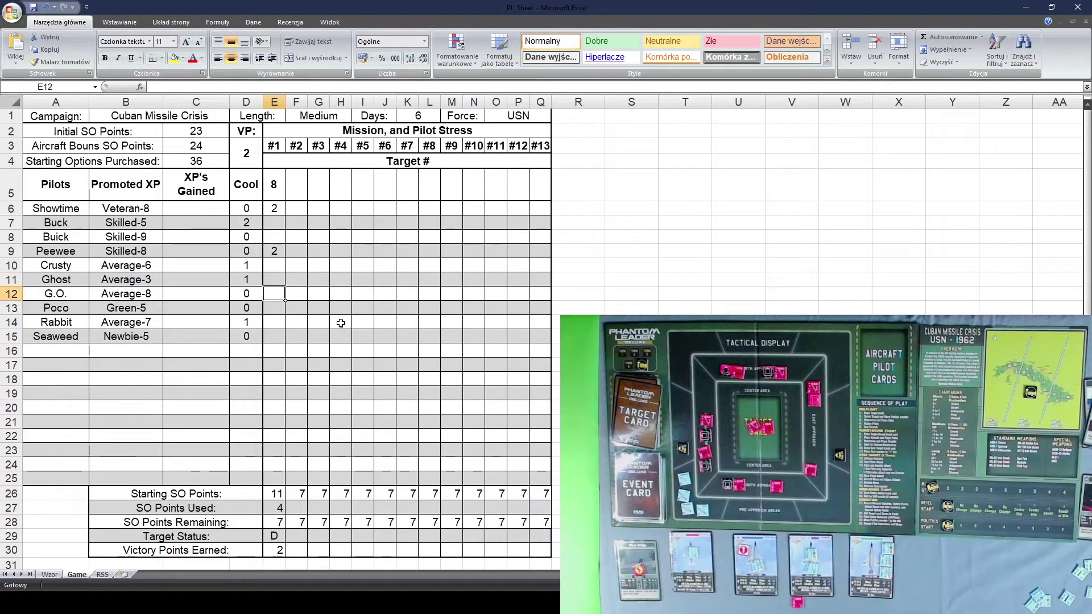
pyautogui.write('3')
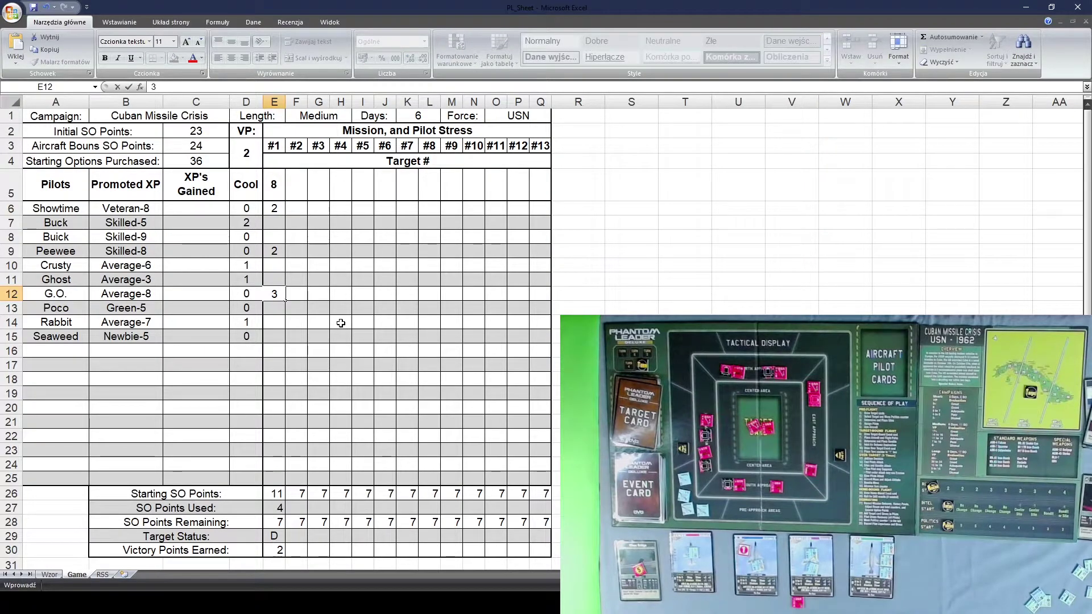
pyautogui.press('Return')
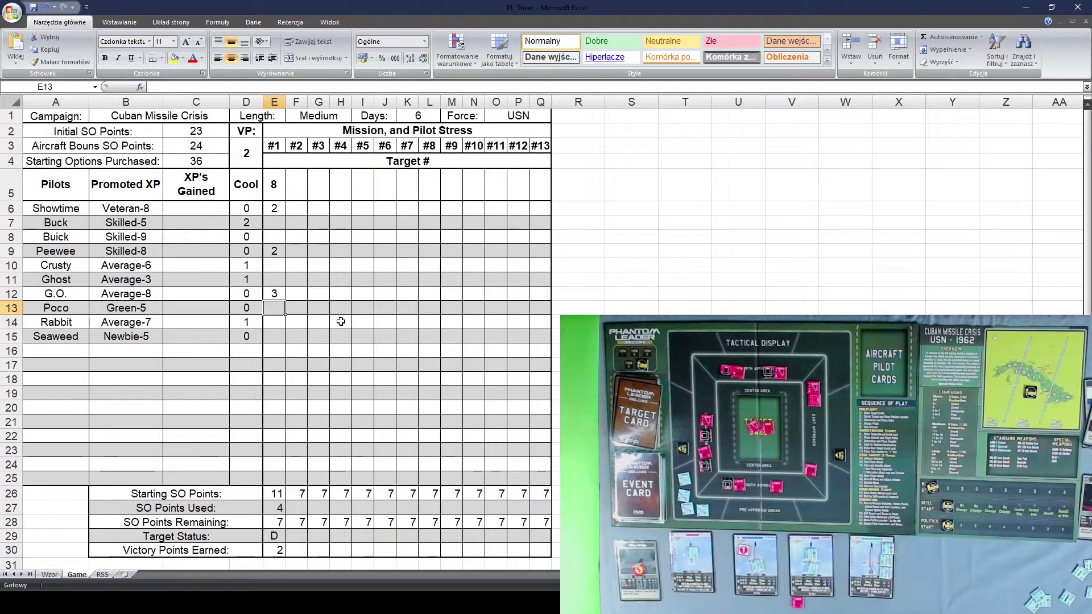
pyautogui.write('2')
pyautogui.press('Return')
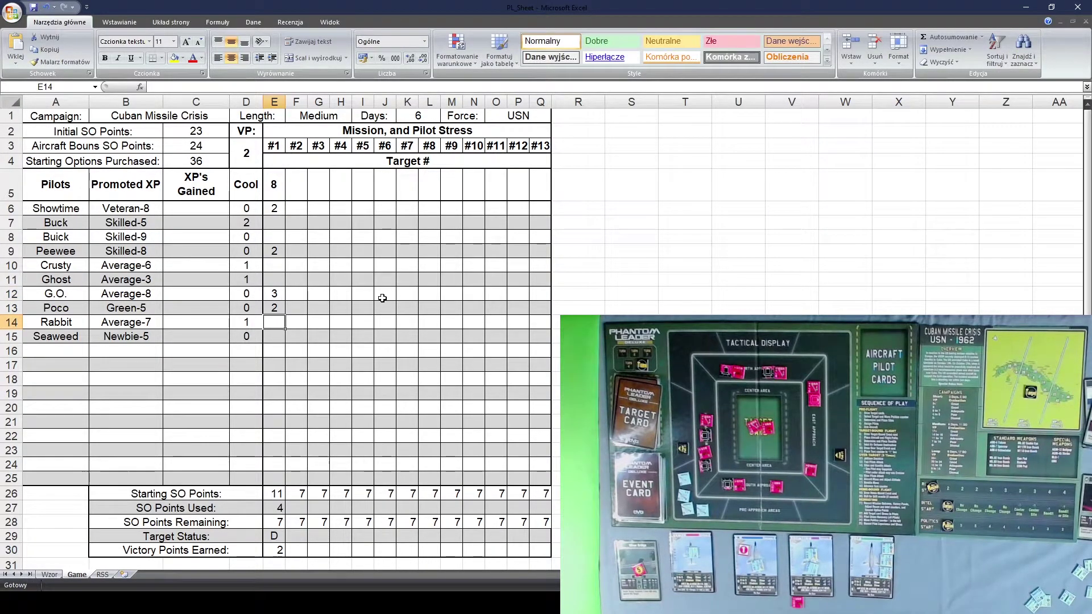
# - Enter 1 as the XP gained for Showtime in C6 and for Peewee in C9
pyautogui.press('Up')
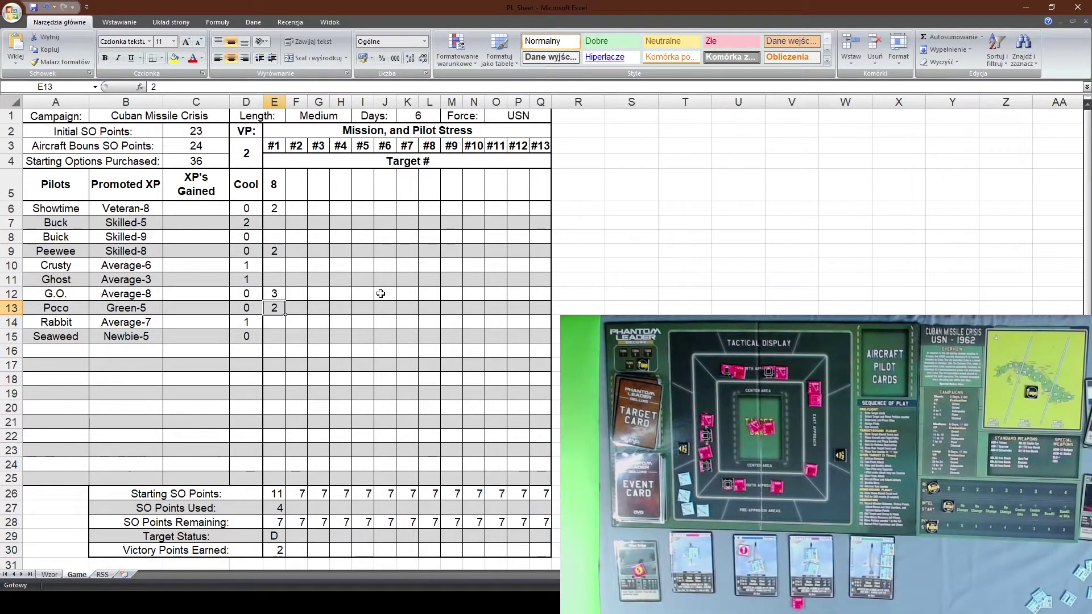
pyautogui.press('Up')
pyautogui.press('Left')
pyautogui.press('Up')
pyautogui.press('Up')
pyautogui.press('Up')
pyautogui.press('Left')
pyautogui.press('Up')
pyautogui.press('Up')
pyautogui.press('Up')
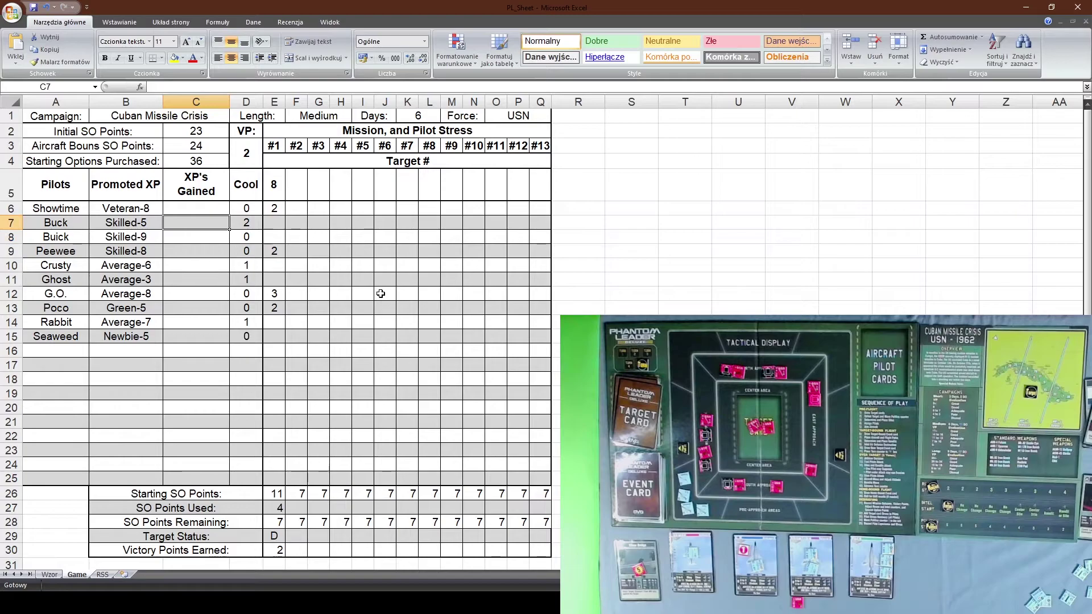
pyautogui.write('=C6`1')
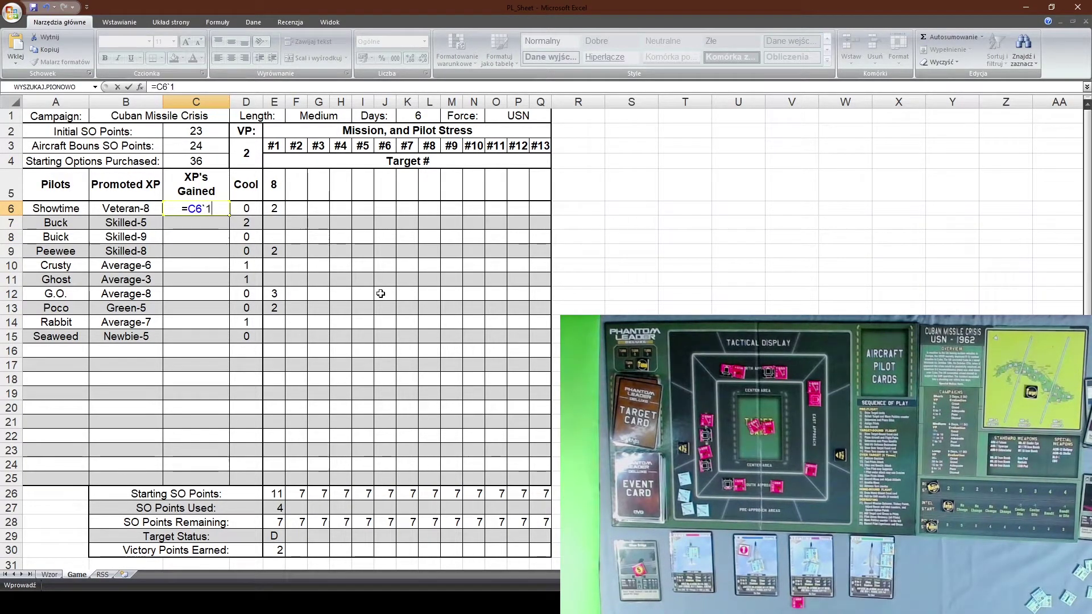
pyautogui.press('Escape')
pyautogui.write('1')
pyautogui.press('Return')
pyautogui.press('Down')
pyautogui.press('Down')
pyautogui.write('1')
pyautogui.press('Return')
# - Enter 1 as the XP gained for G.O. in C12 and for Poco in C13
pyautogui.press('Down')
pyautogui.press('Down')
pyautogui.write('1')
pyautogui.press('Return')
pyautogui.write('1')
pyautogui.press('Return')
pyautogui.press('Up')
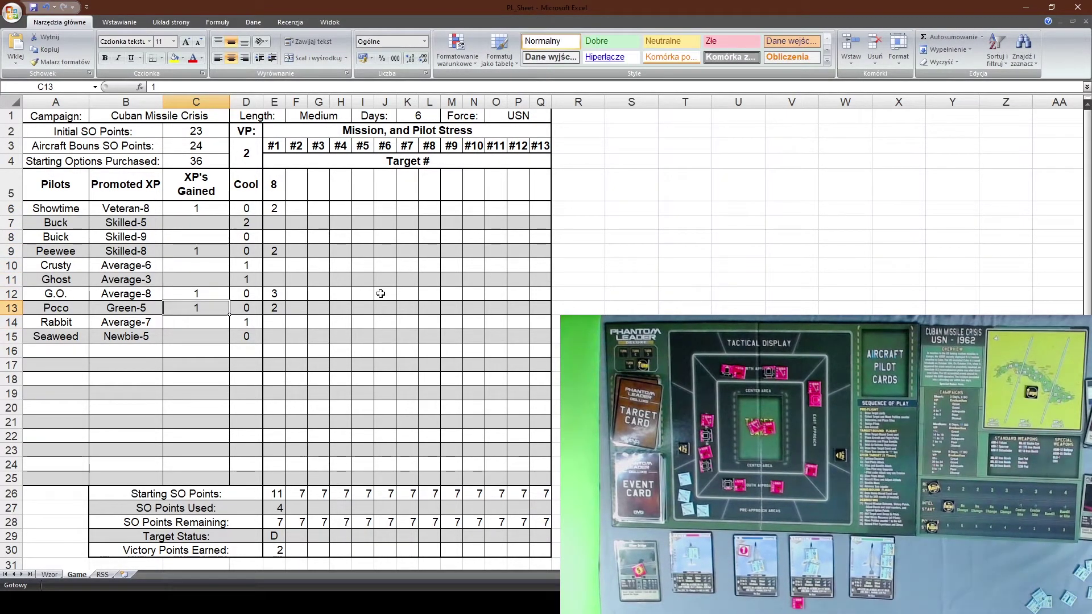